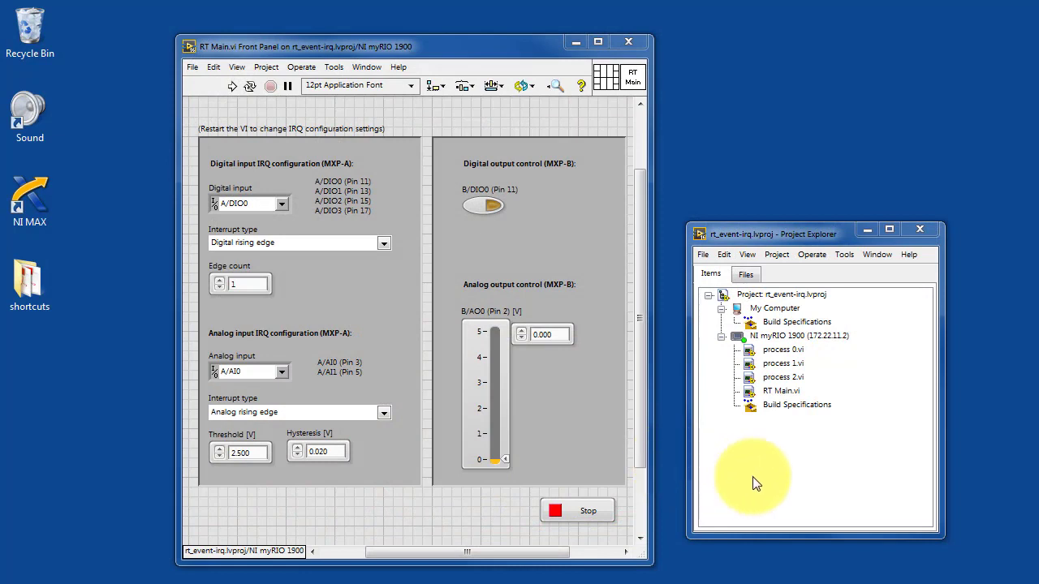
- Run RT Main.vi on the myRIO, toggle B/DIO0 four times, and move the B/AO0 slider
left_click(781, 389)
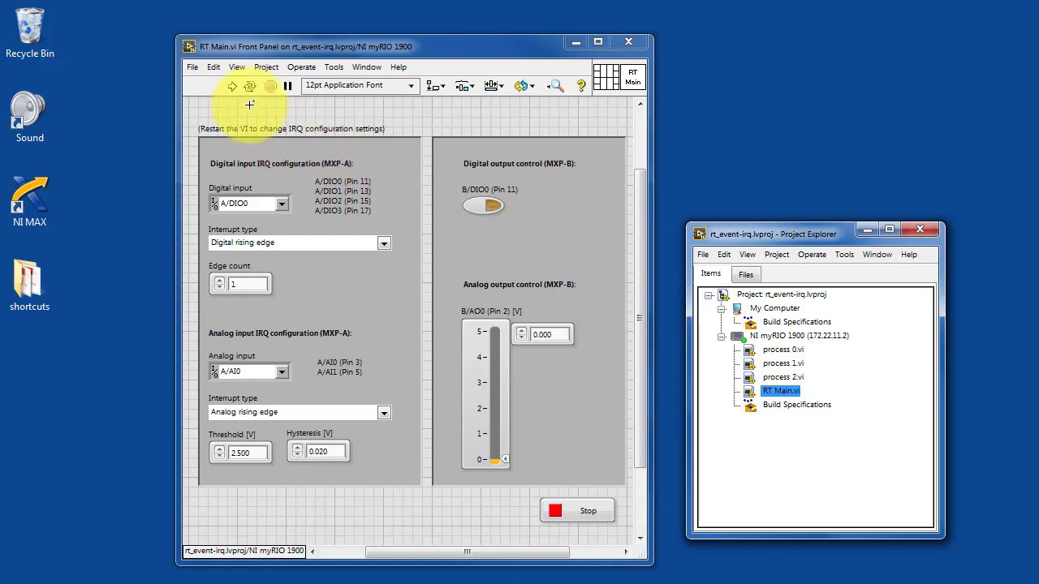
left_click(232, 87)
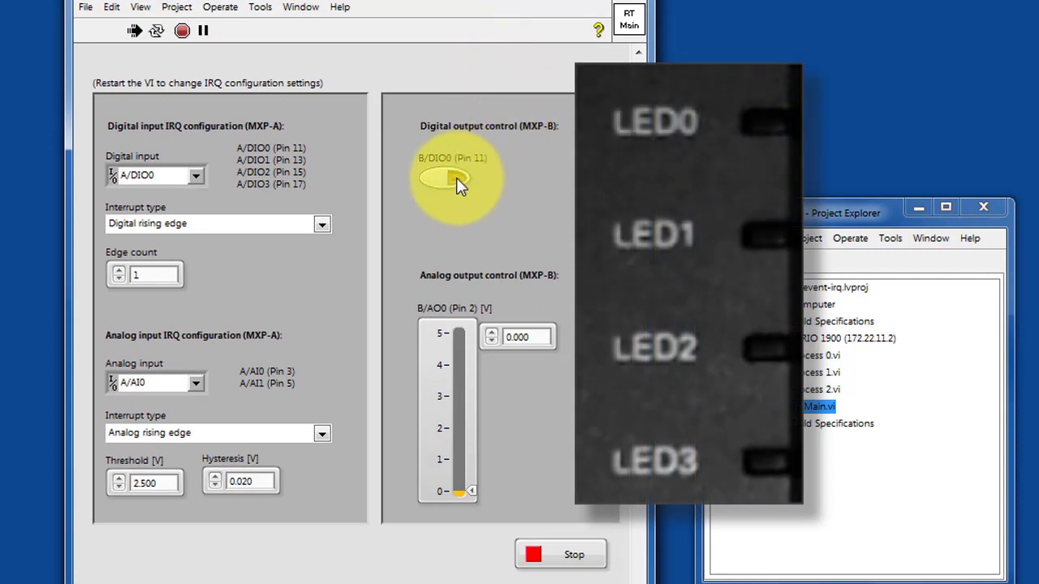
left_click(457, 185)
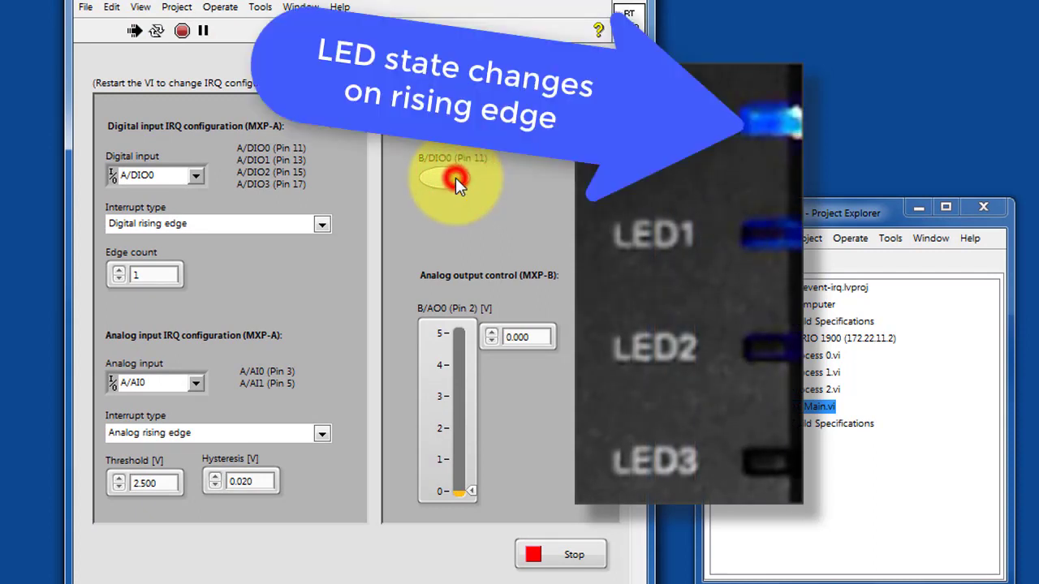
left_click(456, 180)
left_click(456, 180)
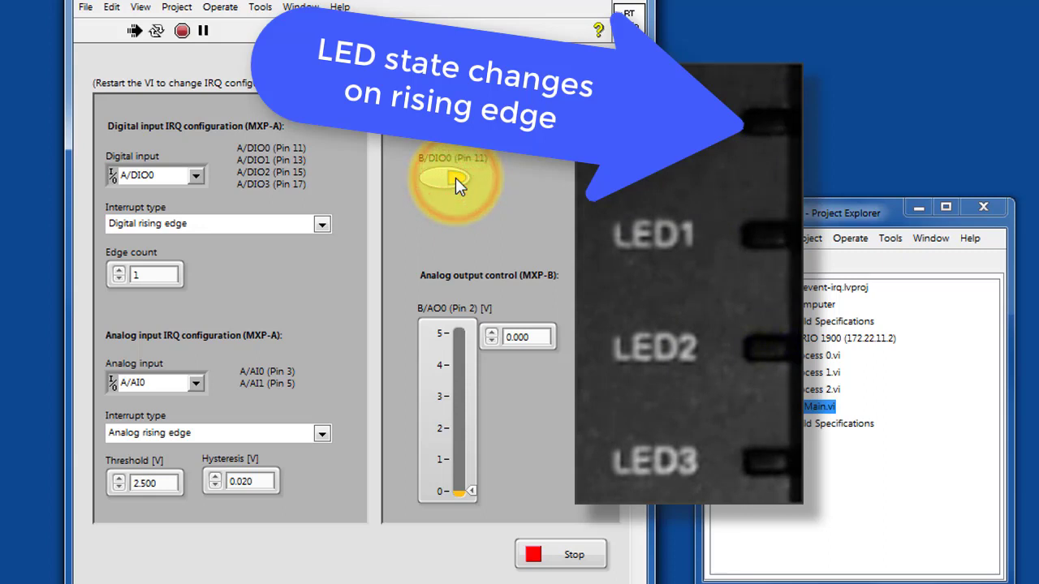
left_click(456, 179)
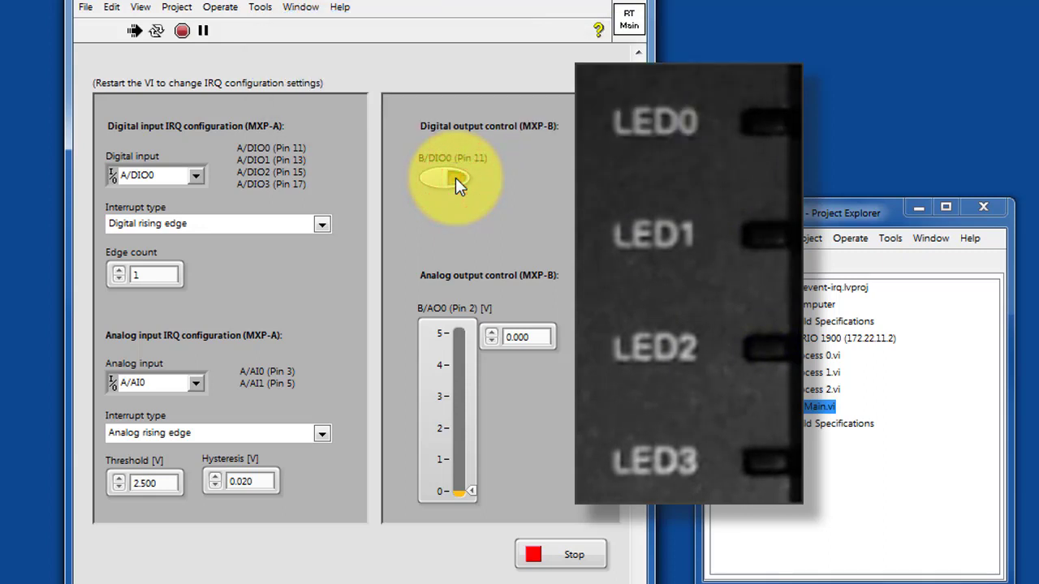
mouse_move(471, 491)
left_mouse_down()
mouse_move(466, 375)
mouse_move(463, 490)
left_mouse_up()
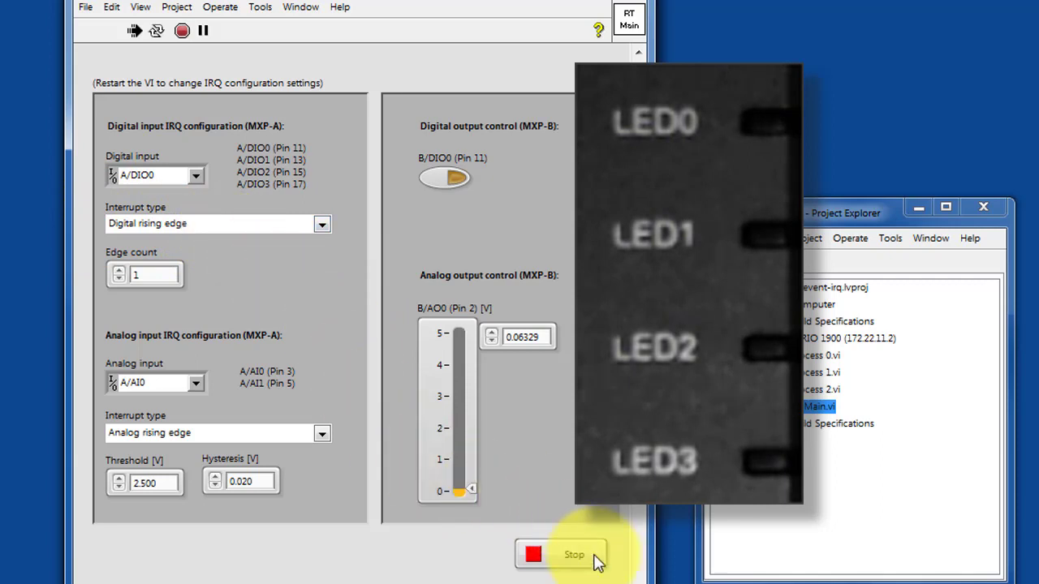
- Stop the VI and set the digital interrupt type to Digital edge
left_click(568, 555)
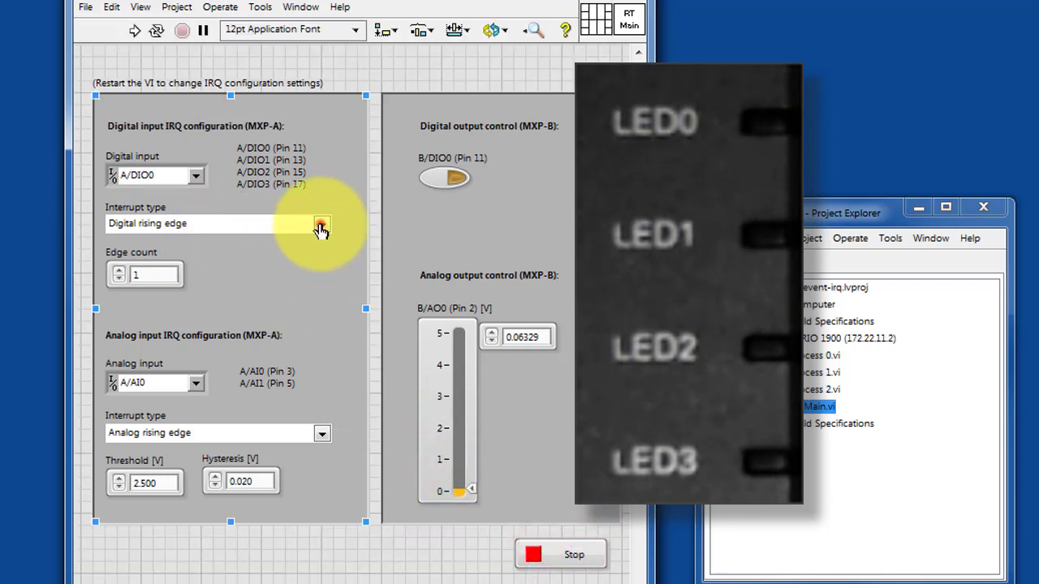
left_click(322, 225)
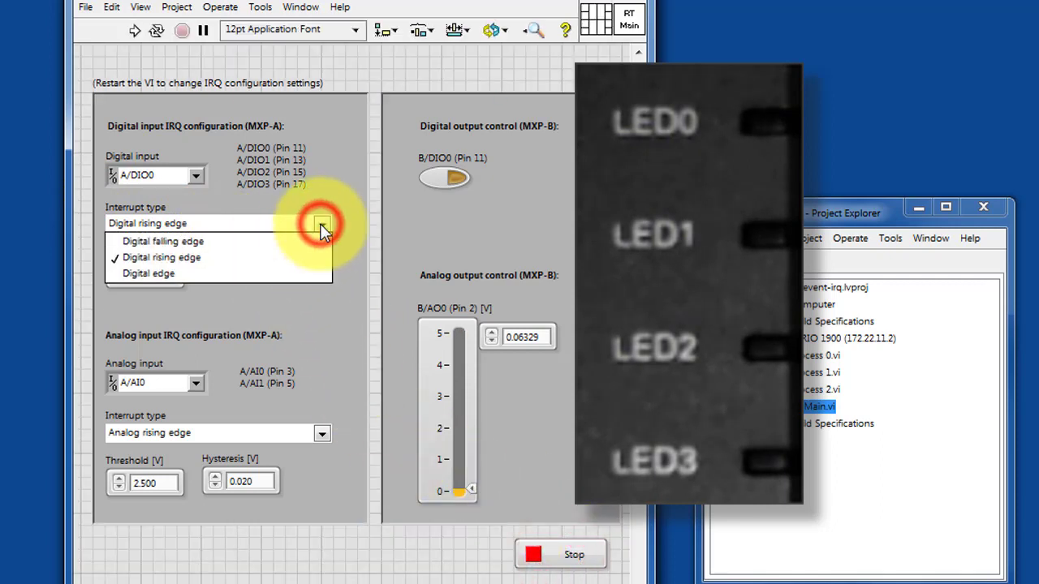
left_click(260, 273)
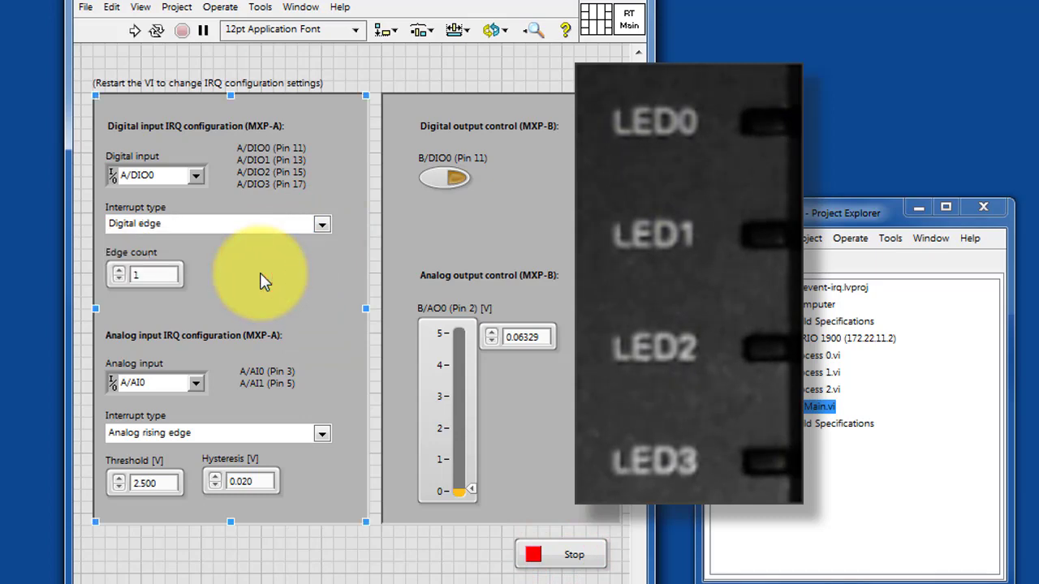
left_click(138, 83)
- Rerun RT Main, toggle B/DIO0 four times to test the edges, then stop it
left_click(135, 30)
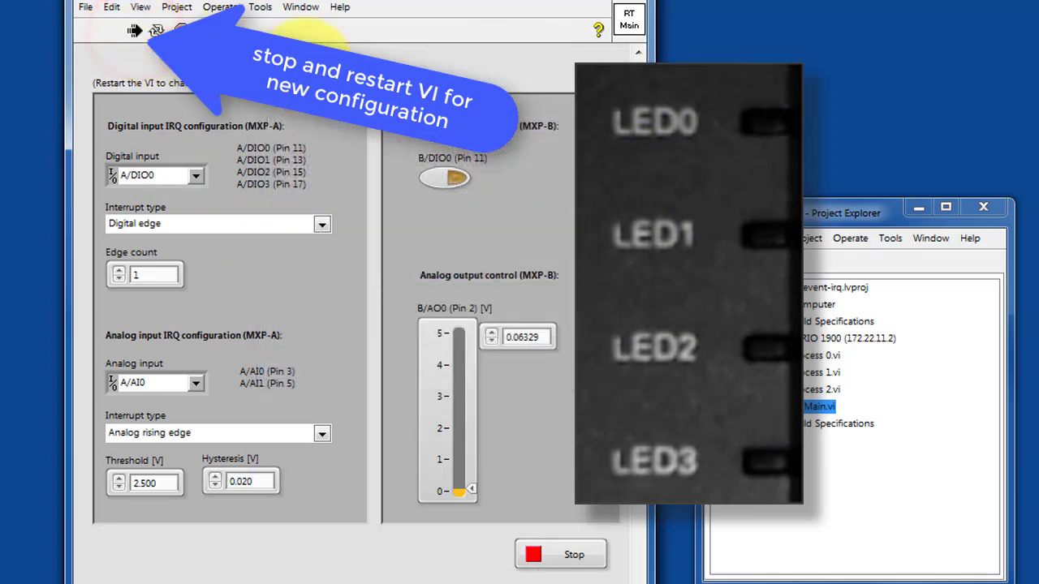
left_click(450, 180)
left_click(450, 180)
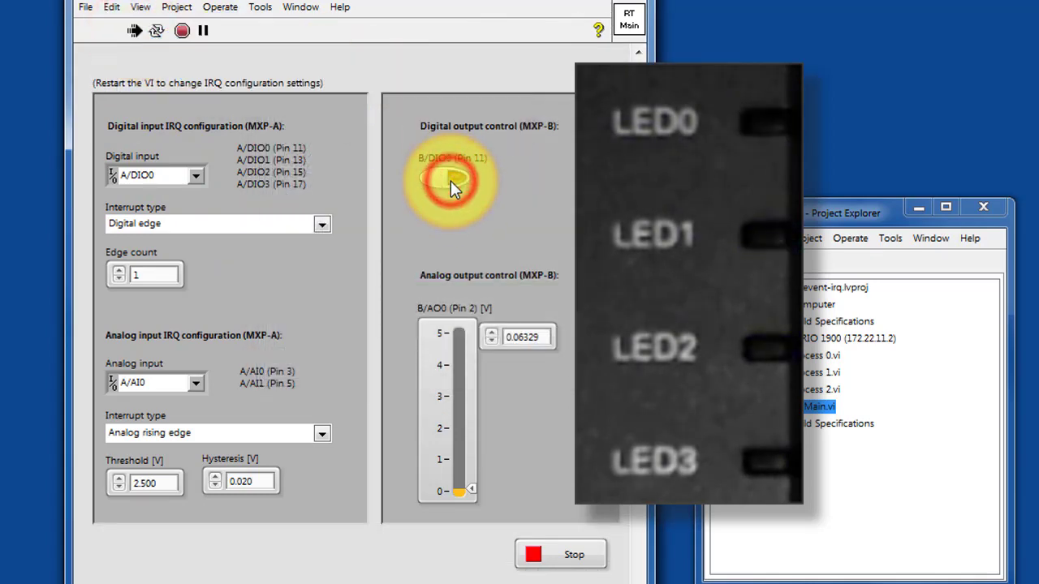
left_click(450, 180)
left_click(450, 180)
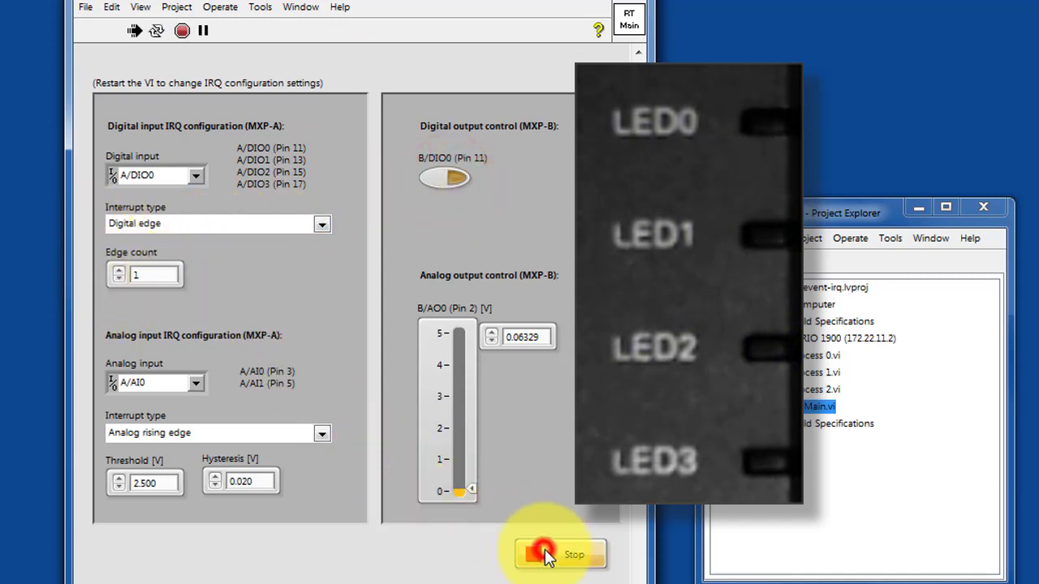
left_click(120, 276)
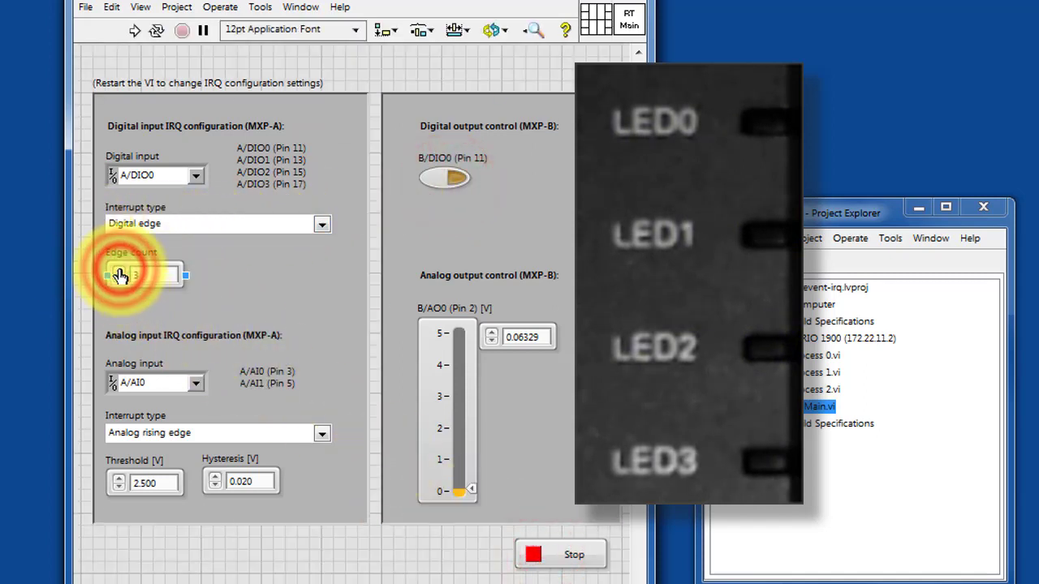
- Enter edge count 3, run the VI, toggle B/DIO0 four times, then stop it
type("3")
left_click(134, 34)
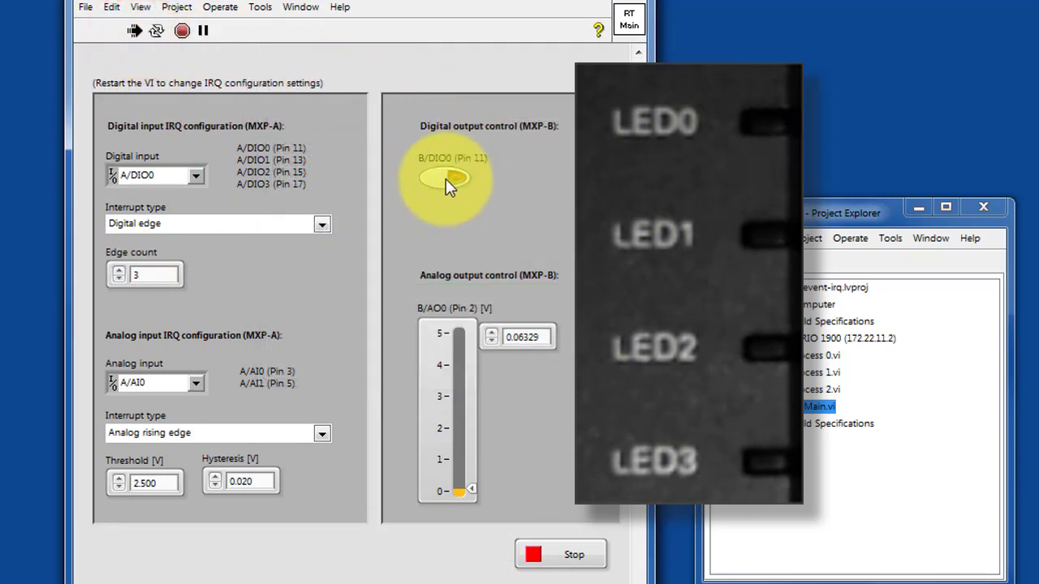
left_click(446, 178)
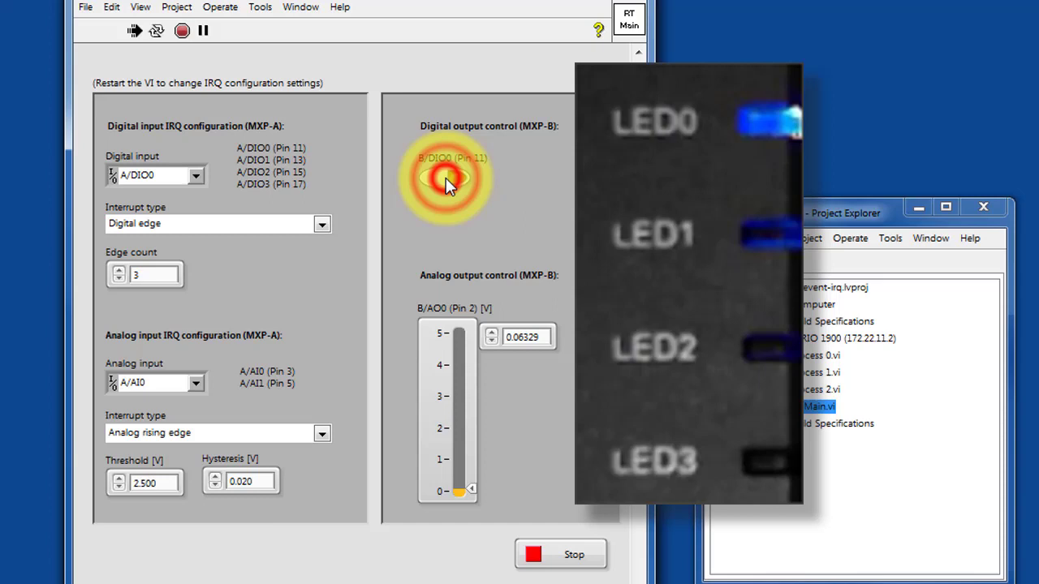
left_click(446, 177)
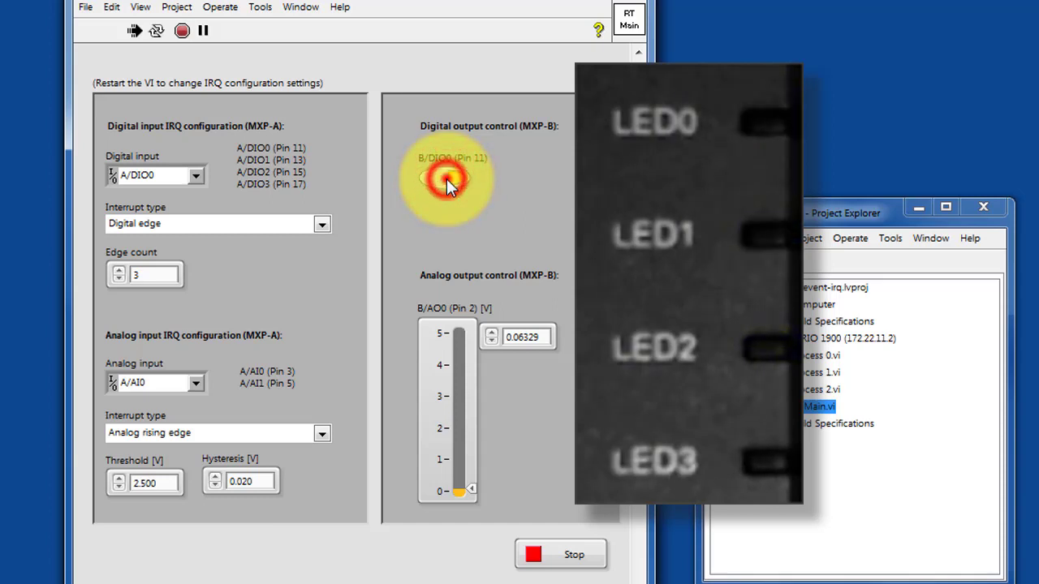
left_click(447, 178)
left_click(446, 179)
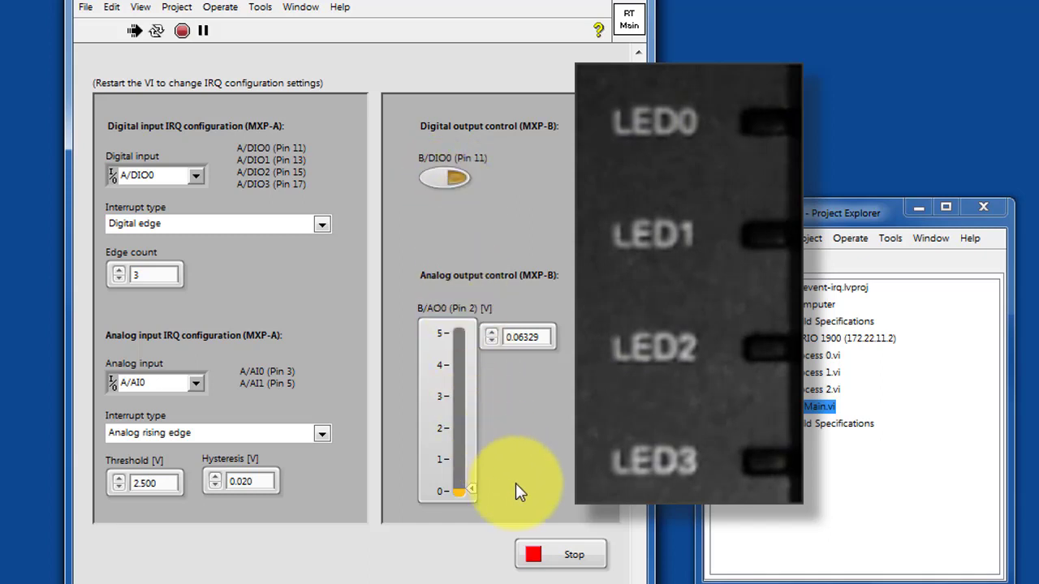
left_click(548, 557)
- Commit a 3.000 V analog threshold, rerun RT Main, and drag B/AO0 above 3 V
left_click(430, 291)
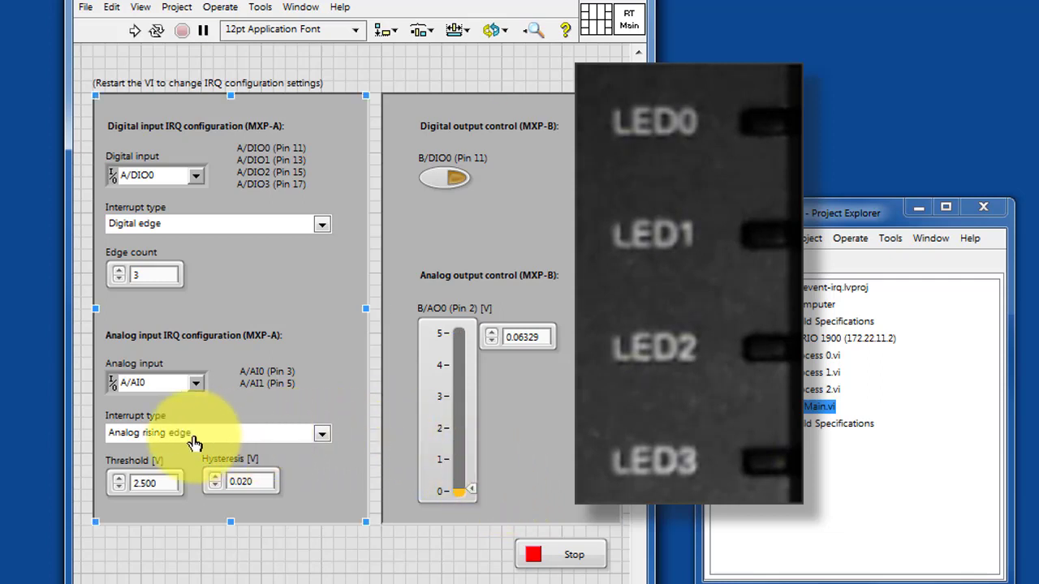
left_click(110, 444)
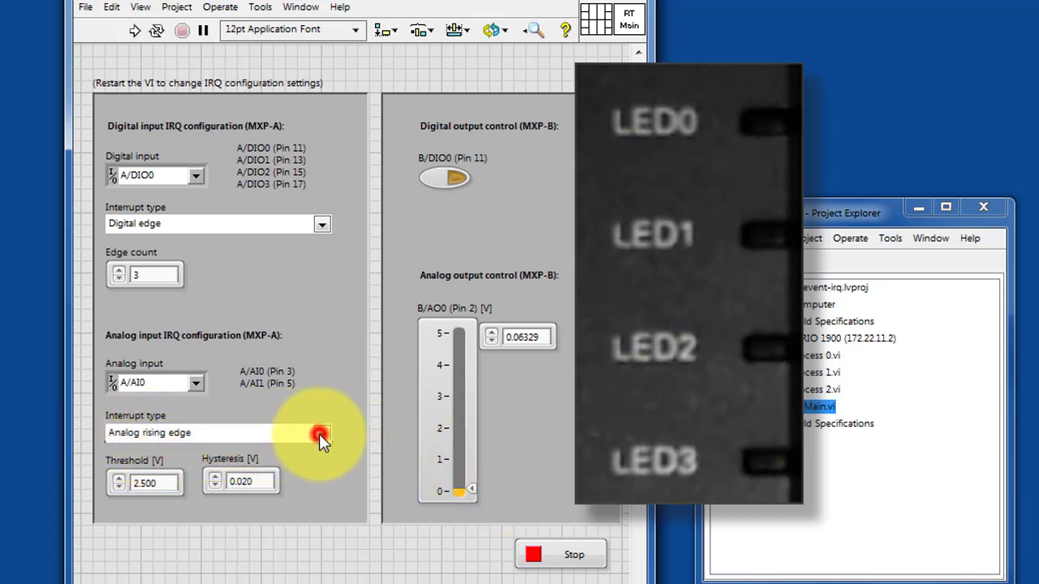
left_click(321, 434)
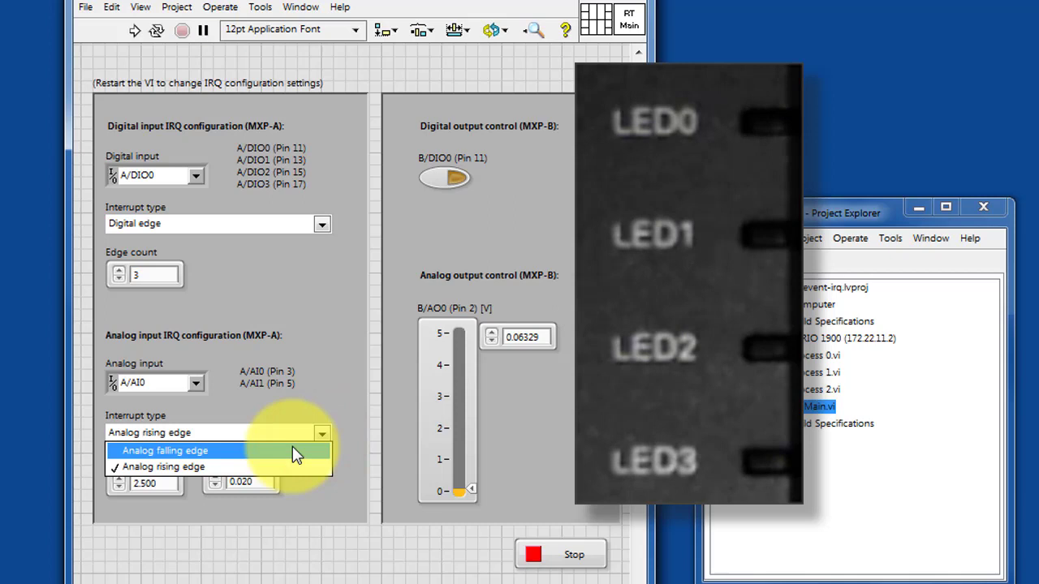
left_click(328, 384)
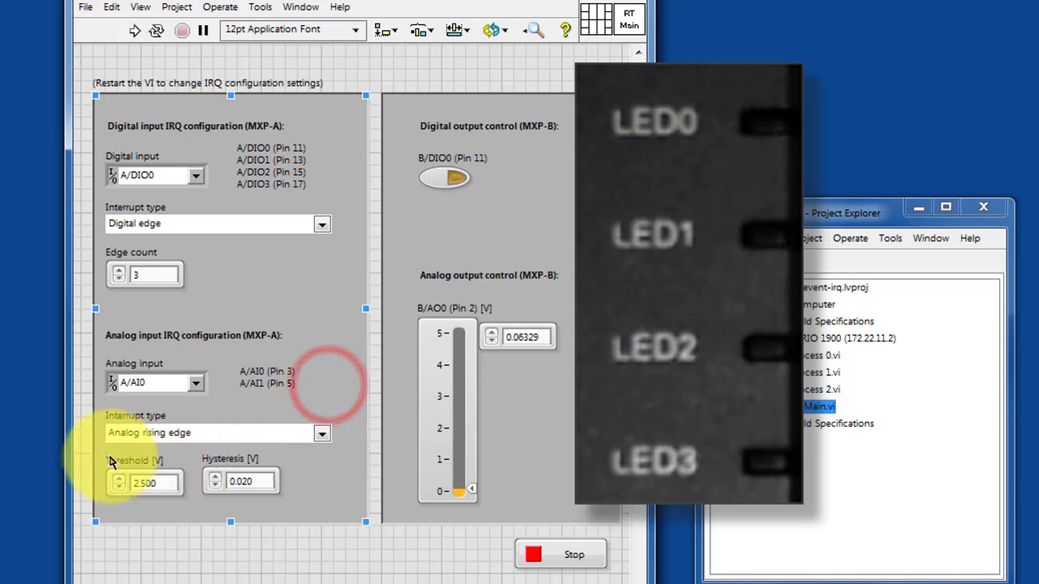
double_click(159, 481)
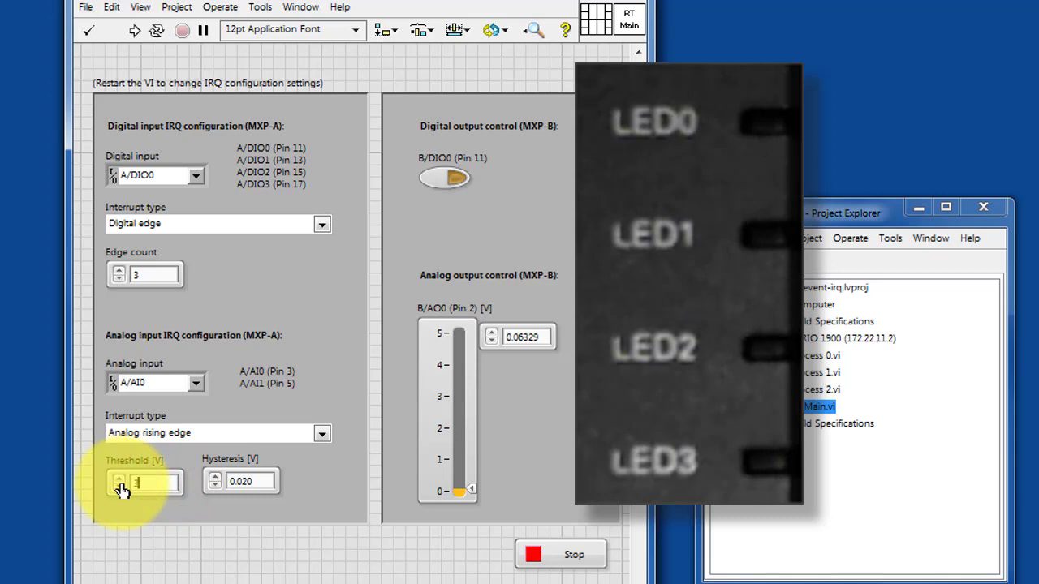
left_click(185, 516)
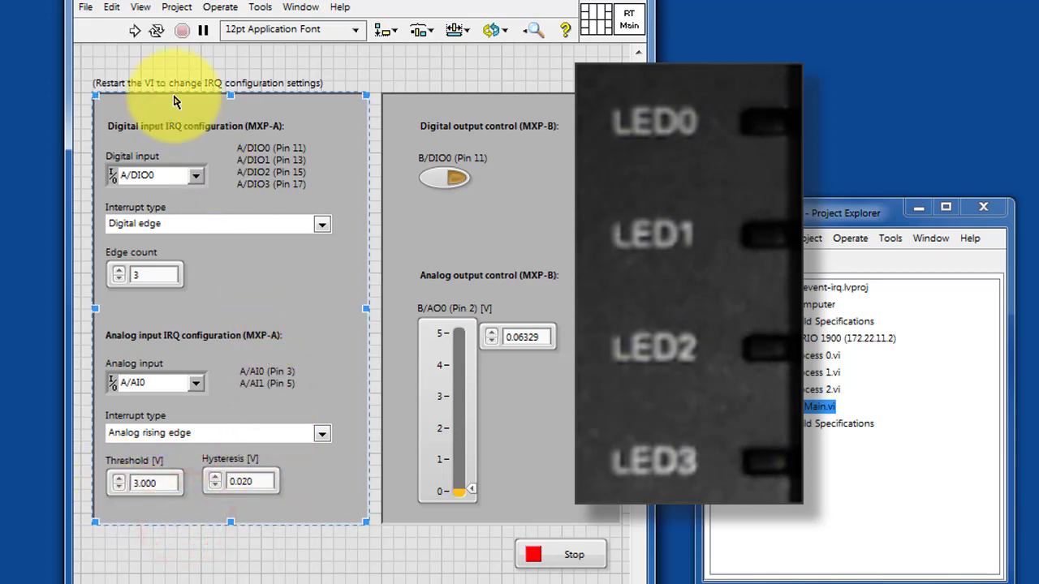
left_click(135, 30)
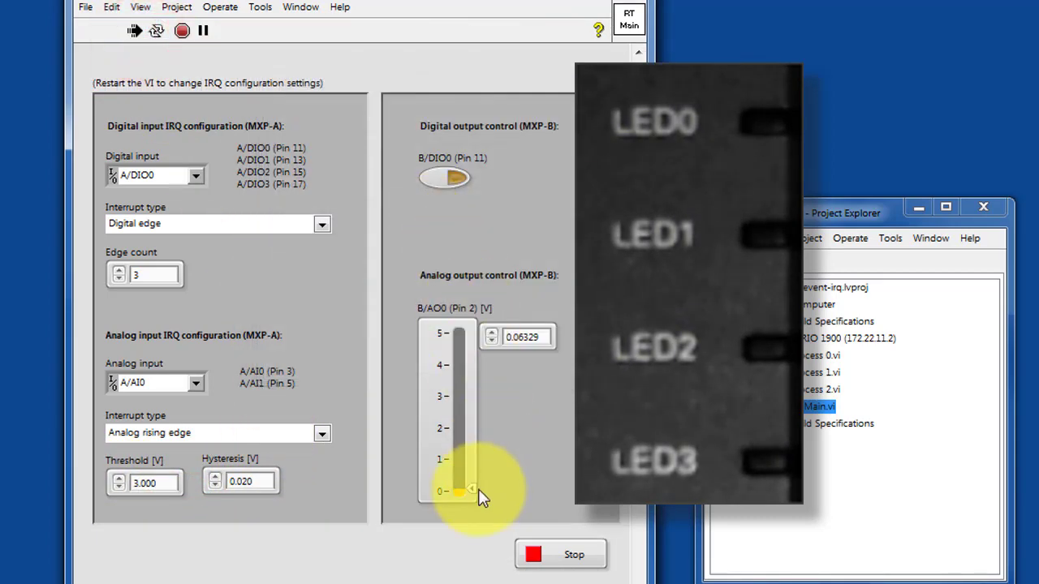
mouse_move(473, 489)
left_mouse_down()
mouse_move(475, 429)
mouse_move(459, 368)
mouse_move(473, 464)
mouse_move(455, 487)
left_mouse_up()
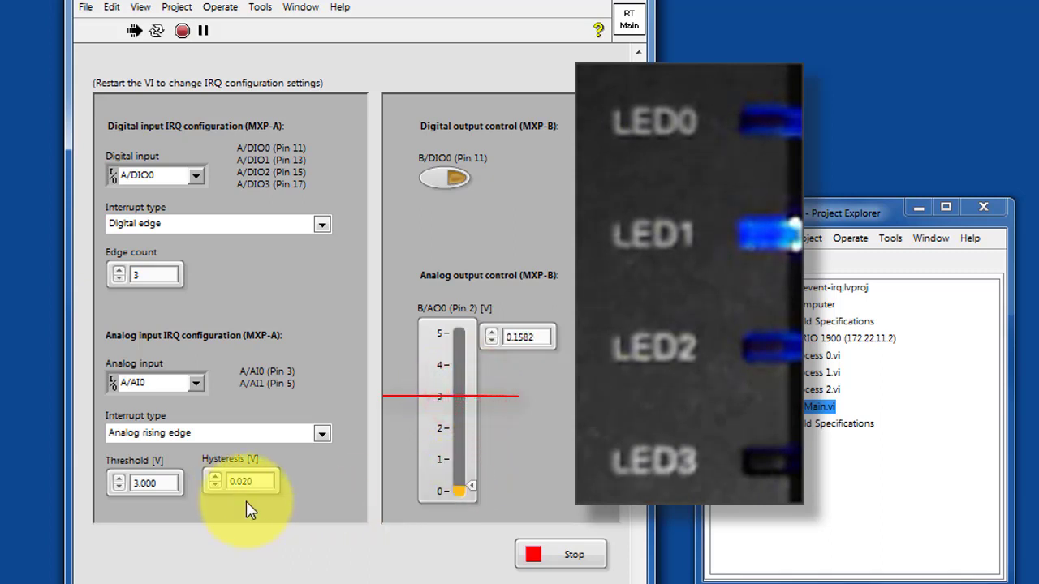
- Replace the 0.020 hysteresis with 1.000, rerun RT Main, and drag B/AO0 past 3 V
left_click(581, 561)
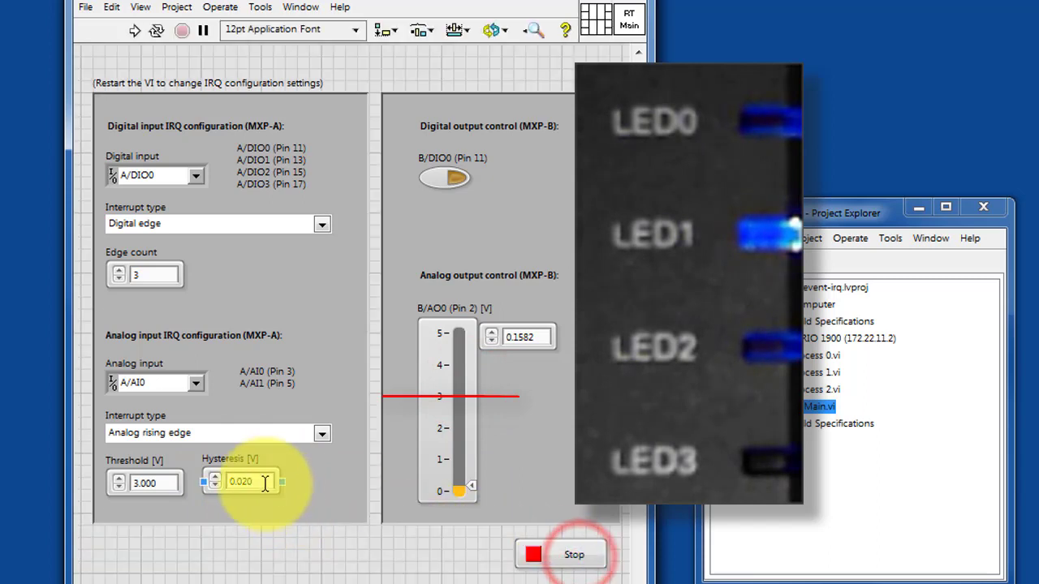
left_click_drag(268, 482, 225, 482)
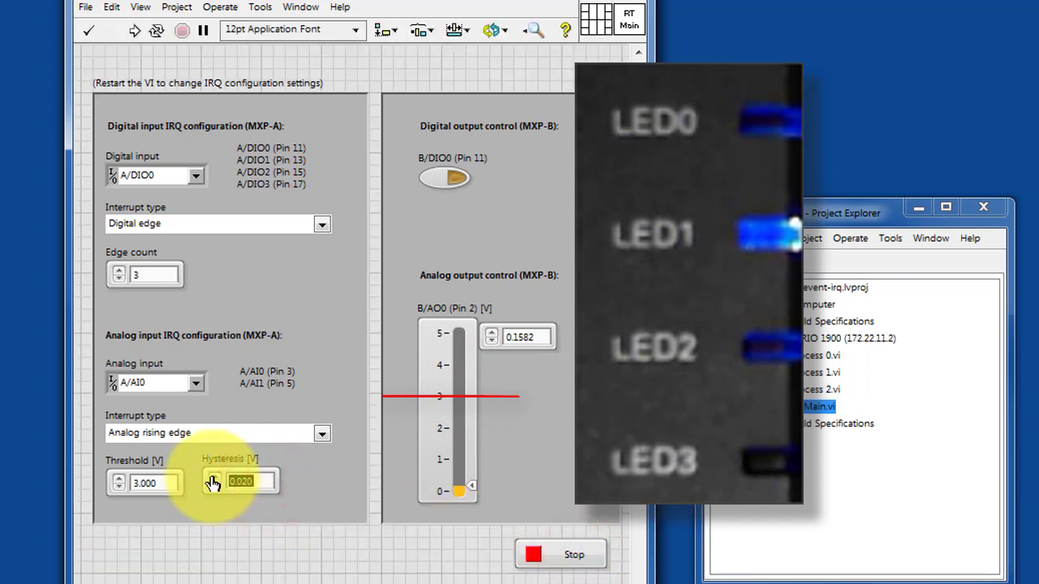
type("1")
left_click(280, 554)
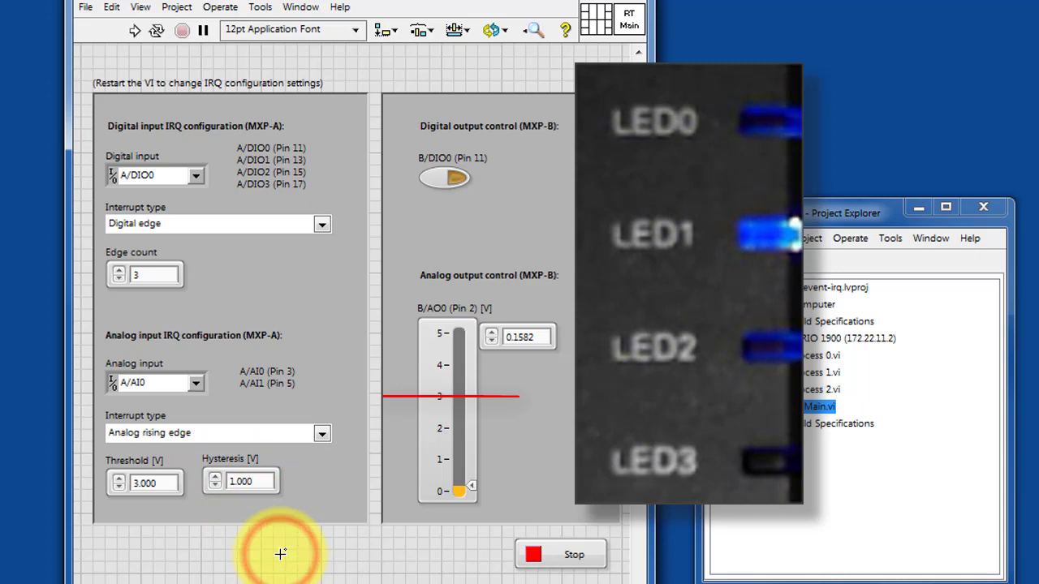
left_click(175, 83)
left_click(135, 30)
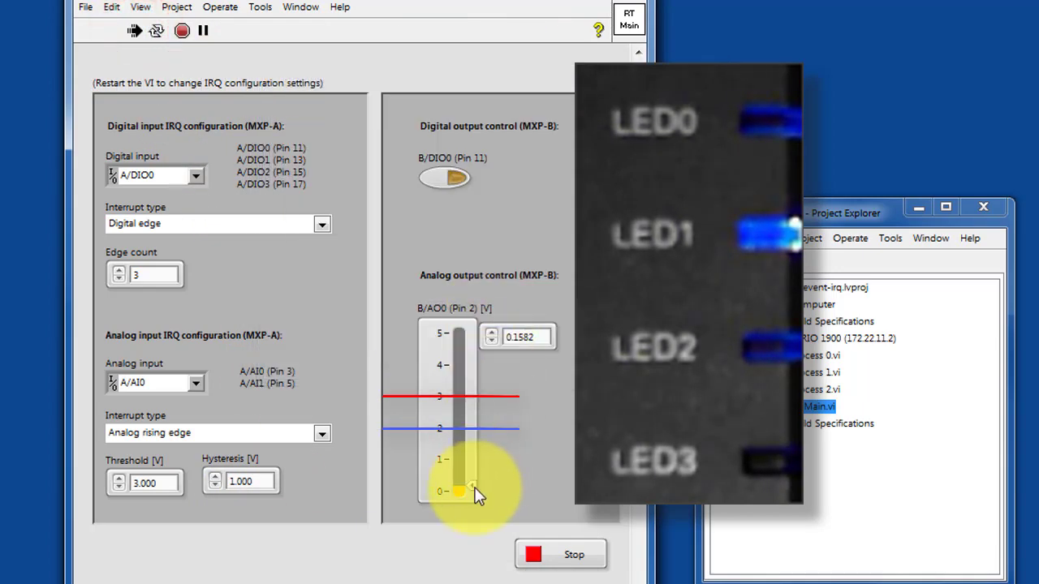
left_click_drag(474, 487, 456, 382)
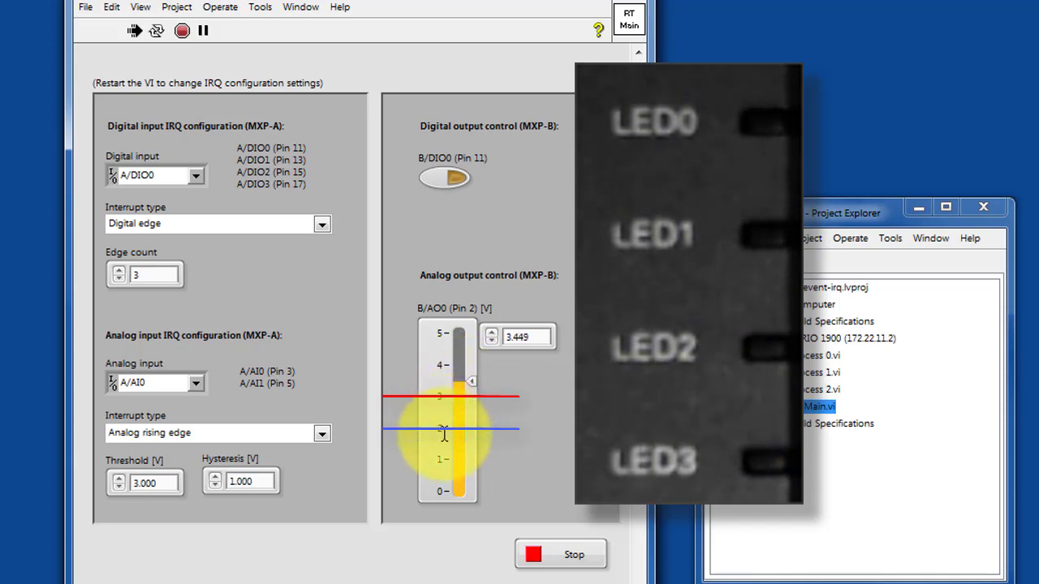
- Switch the analog interrupt to Analog falling edge, rerun, and lower B/AO0 toward 3 V
left_click(555, 554)
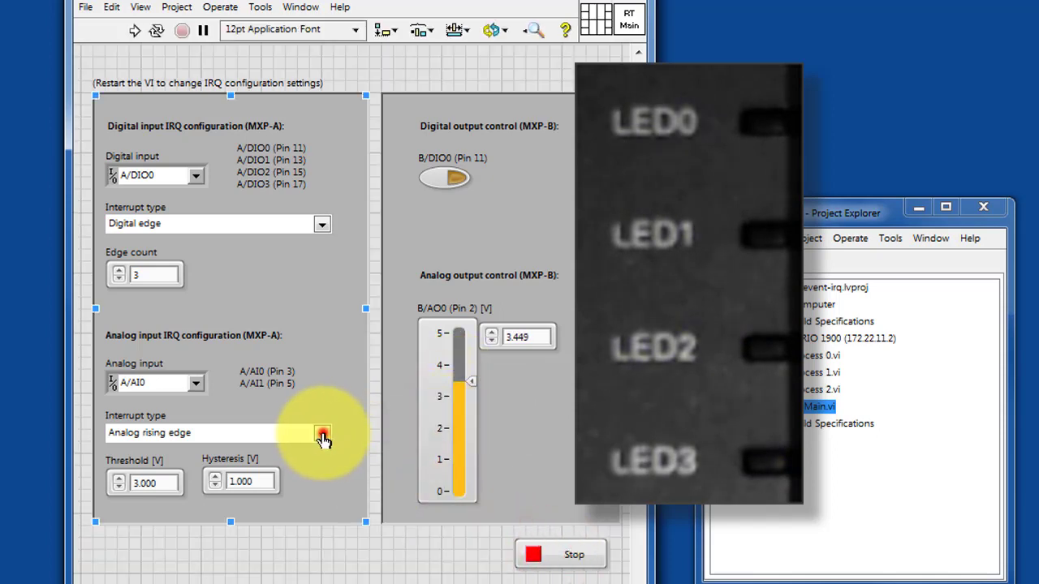
left_click(323, 434)
left_click(225, 453)
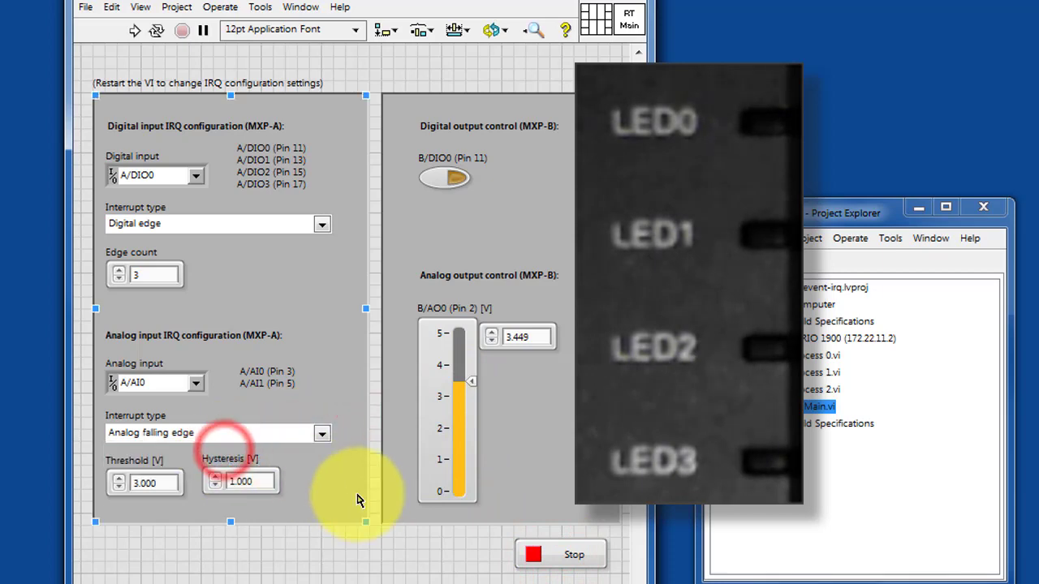
left_click(134, 33)
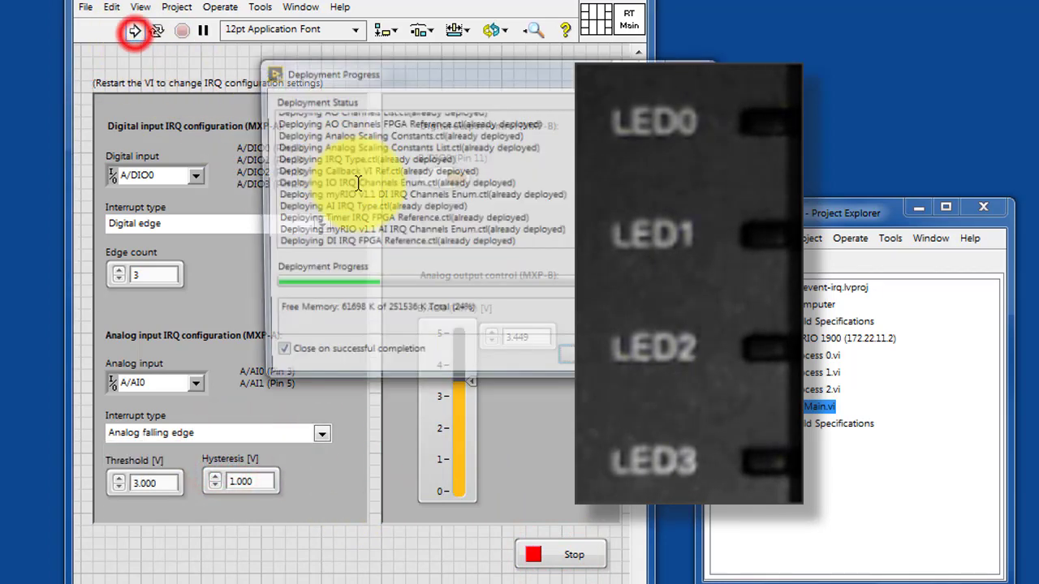
left_click_drag(472, 379, 460, 413)
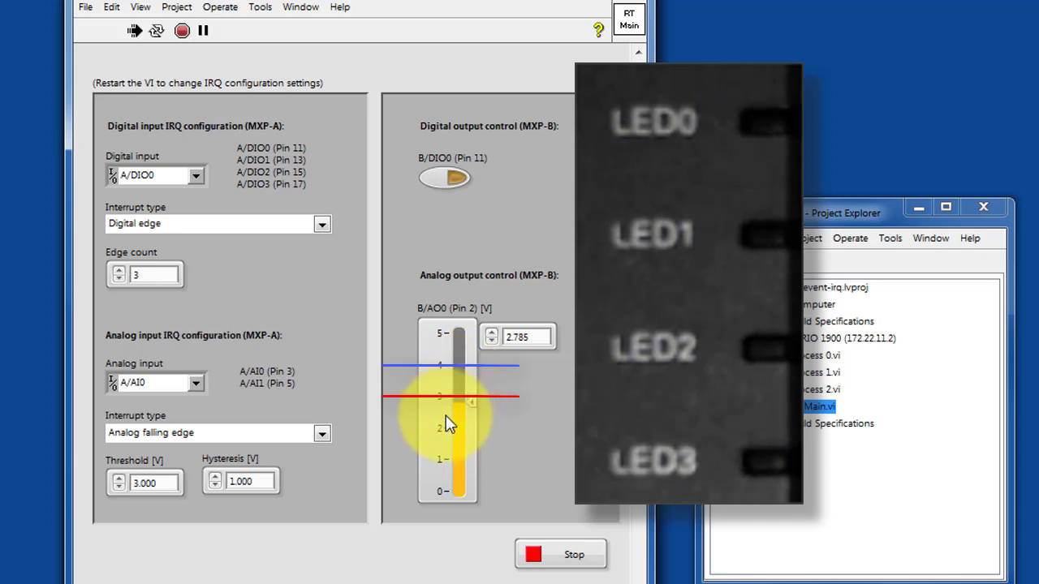
- Set the digital interrupt to Button0, edge count 1, Digital rising edge, and rerun RT Main
left_click(555, 558)
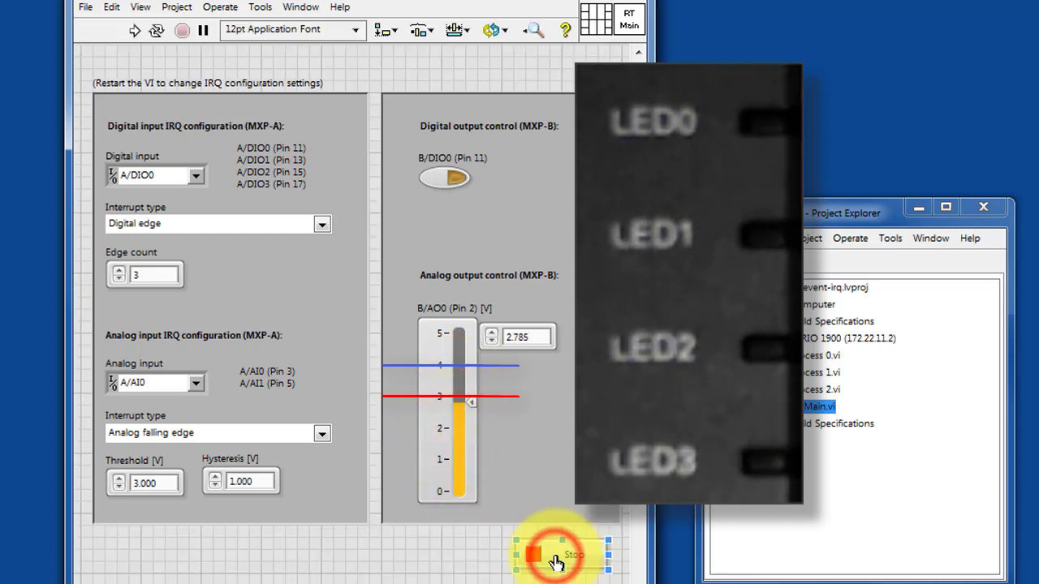
left_click(197, 178)
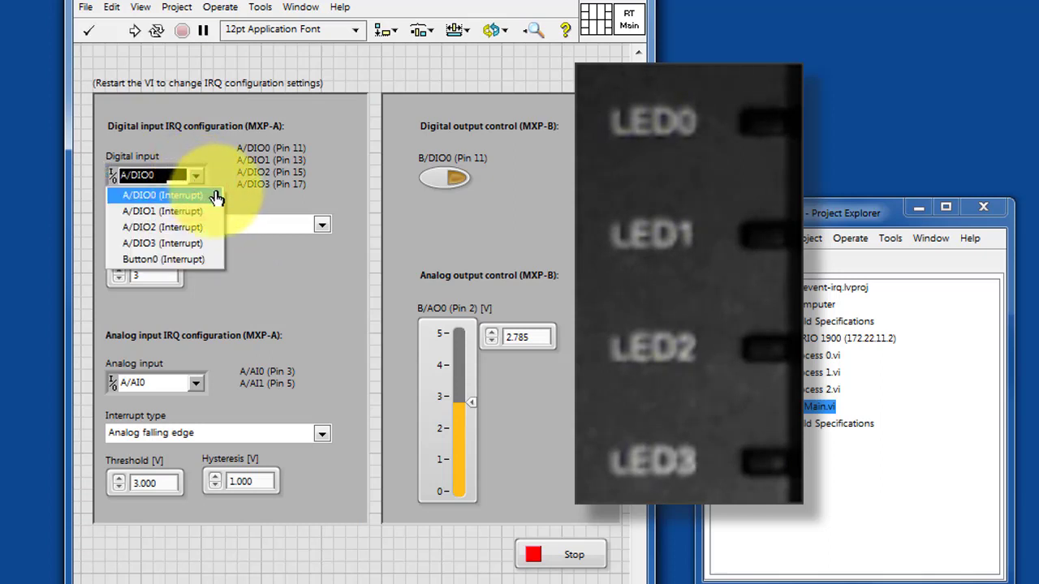
left_click(215, 260)
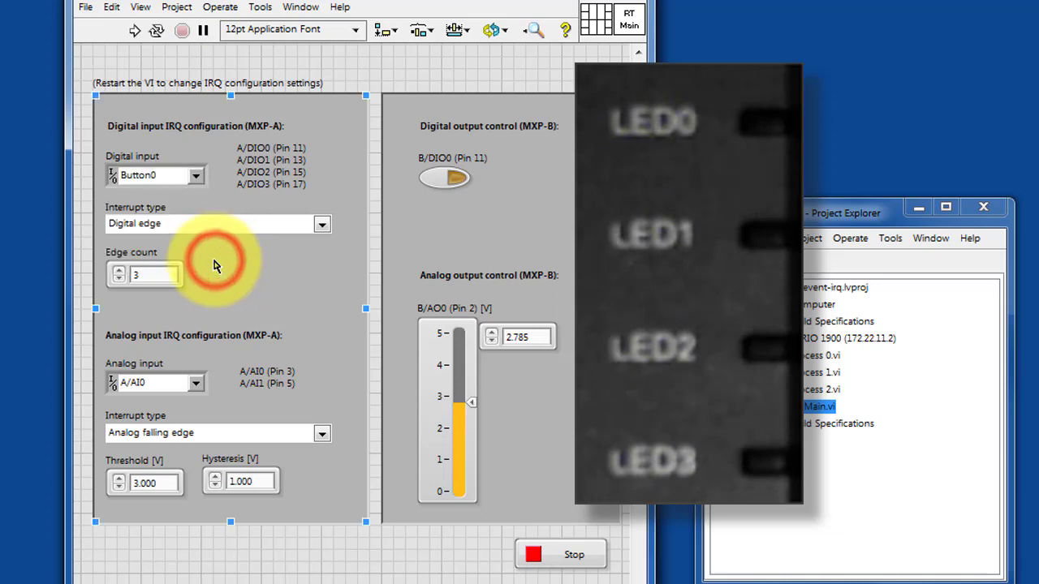
left_click(115, 286)
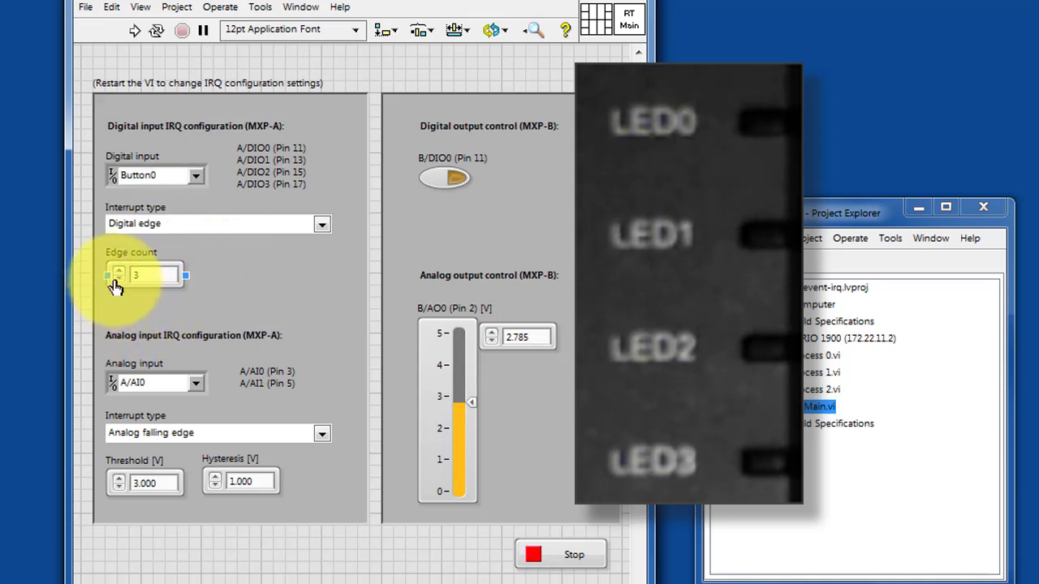
left_click(117, 279)
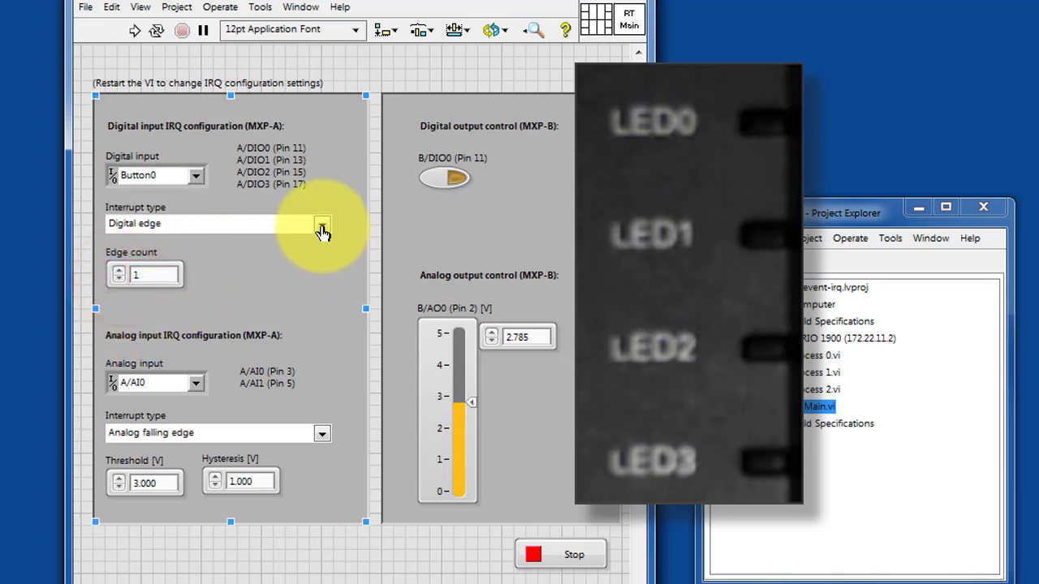
left_click(322, 231)
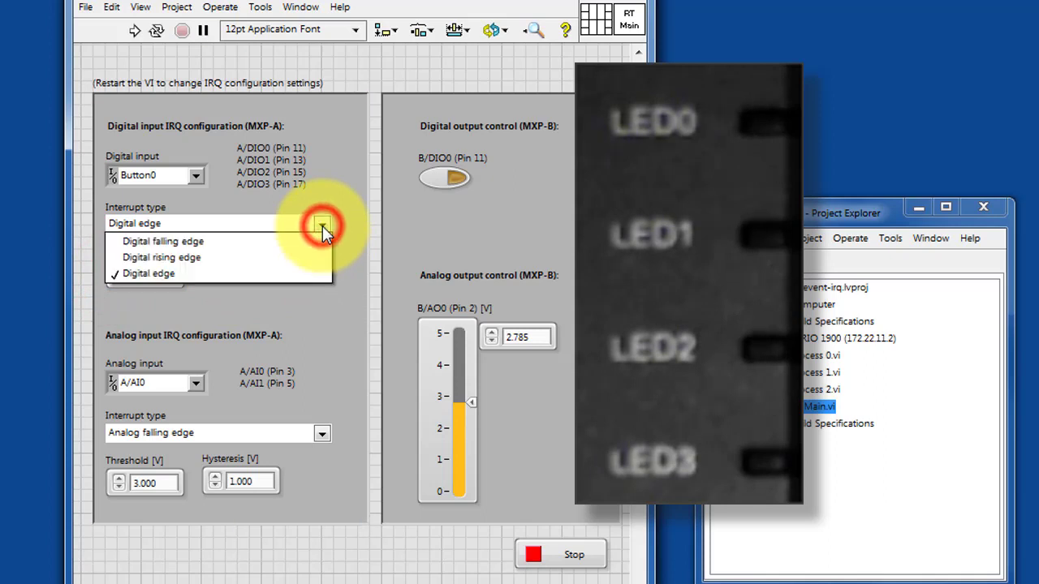
left_click(247, 258)
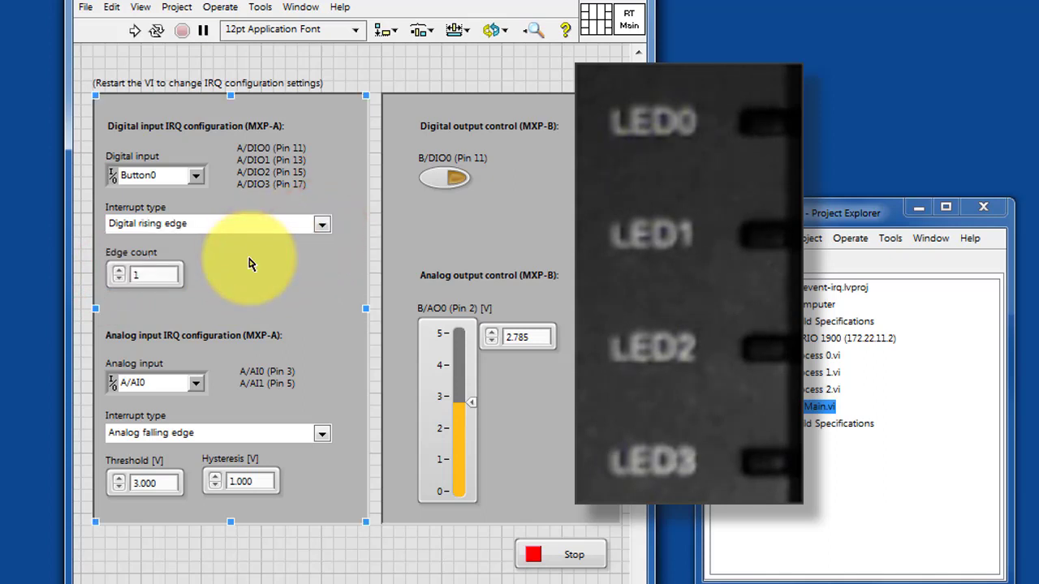
left_click(154, 83)
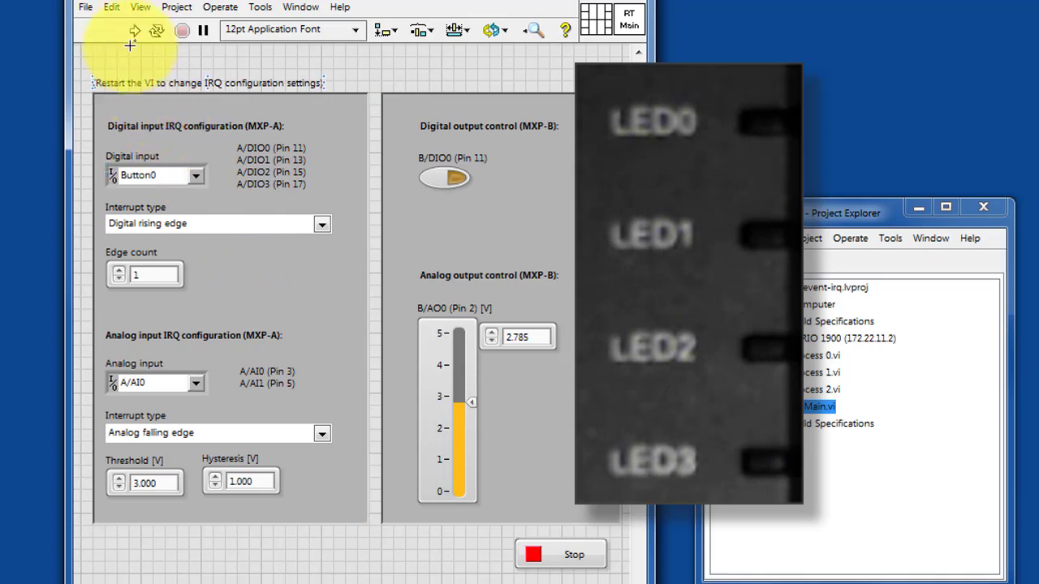
left_click(133, 32)
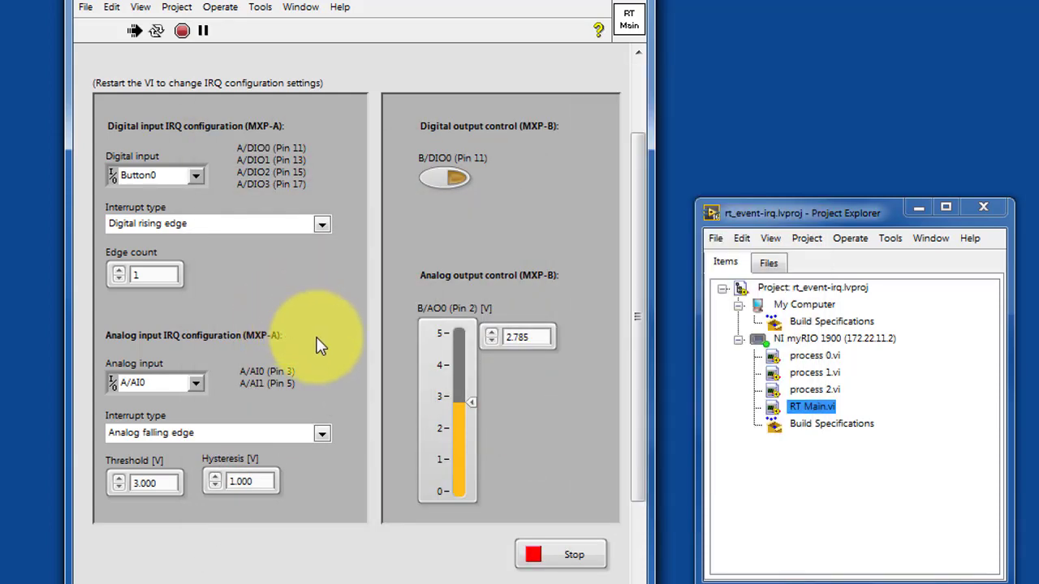
left_click(196, 383)
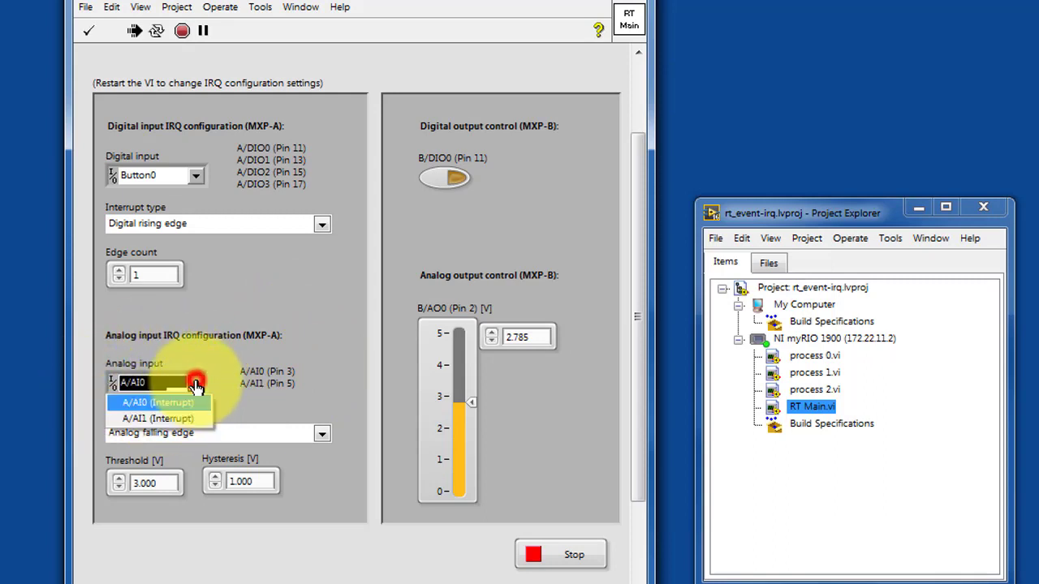